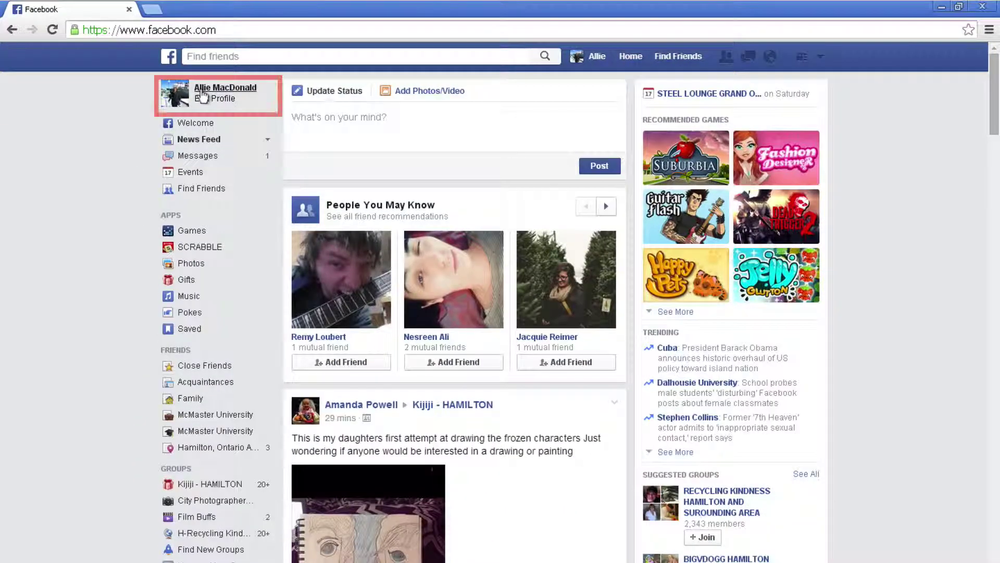
Attach the Snow image from the Desktop to a new photo post on your profile, ready for a caption
left_click(173, 98)
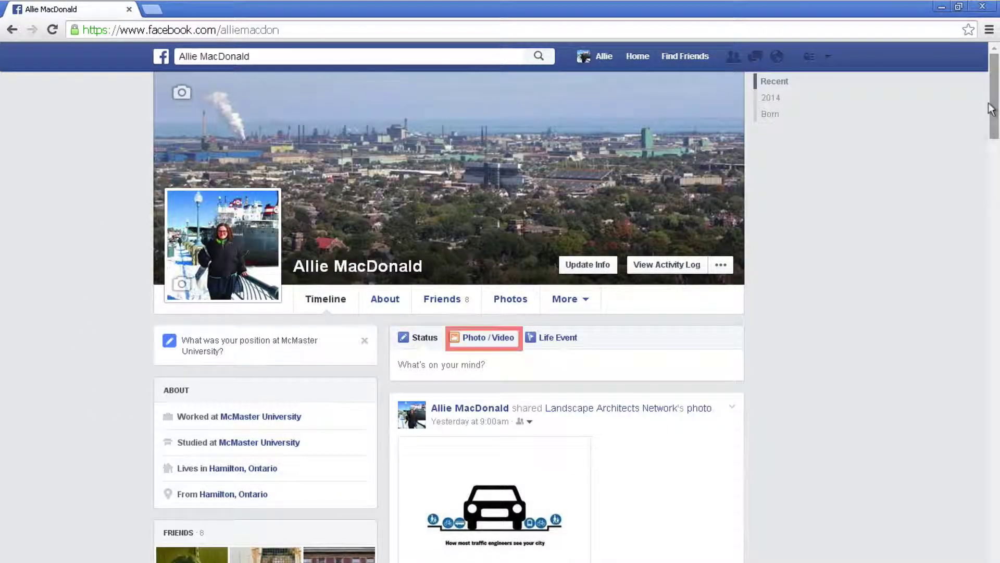
left_click(458, 342)
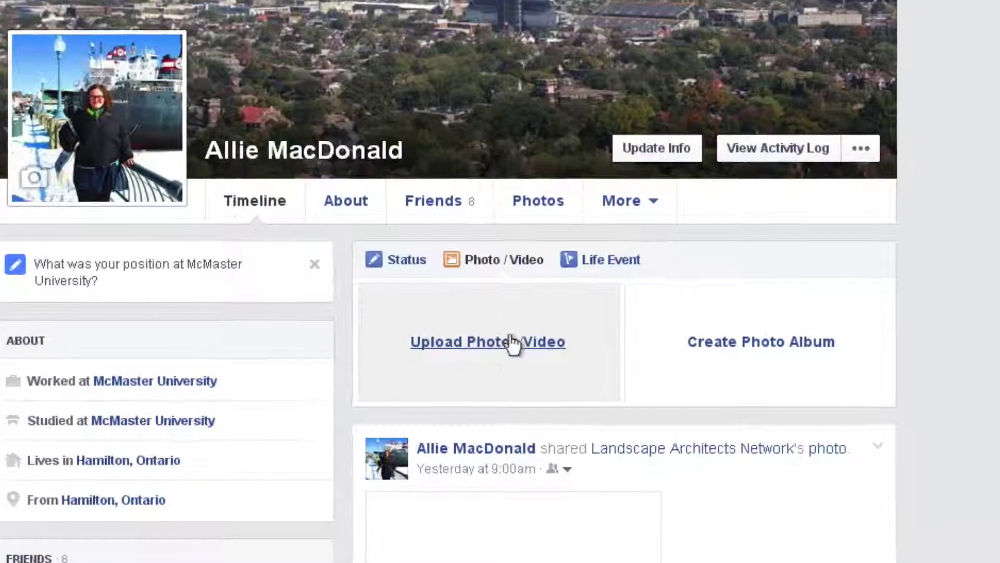
left_click(461, 351)
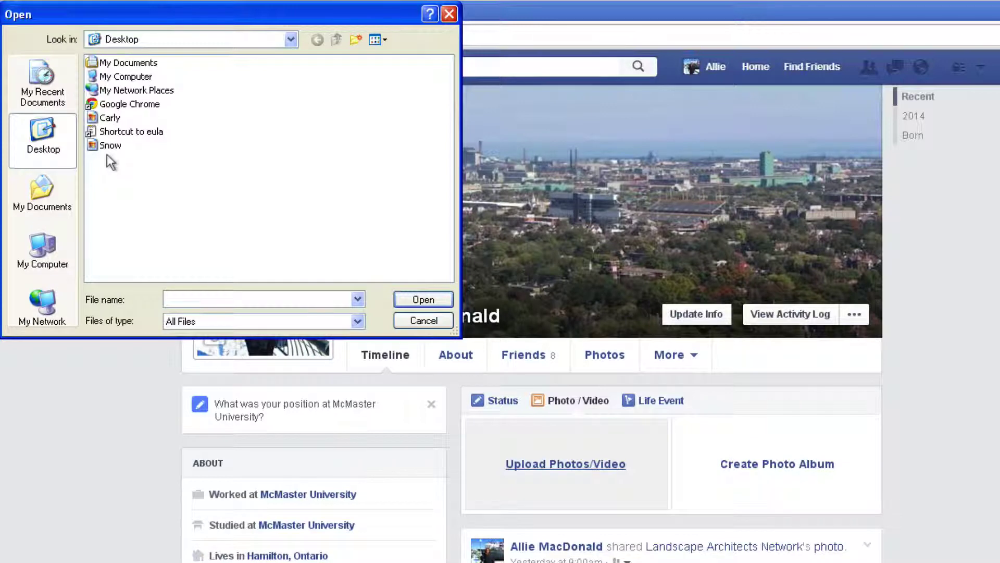
left_click(107, 148)
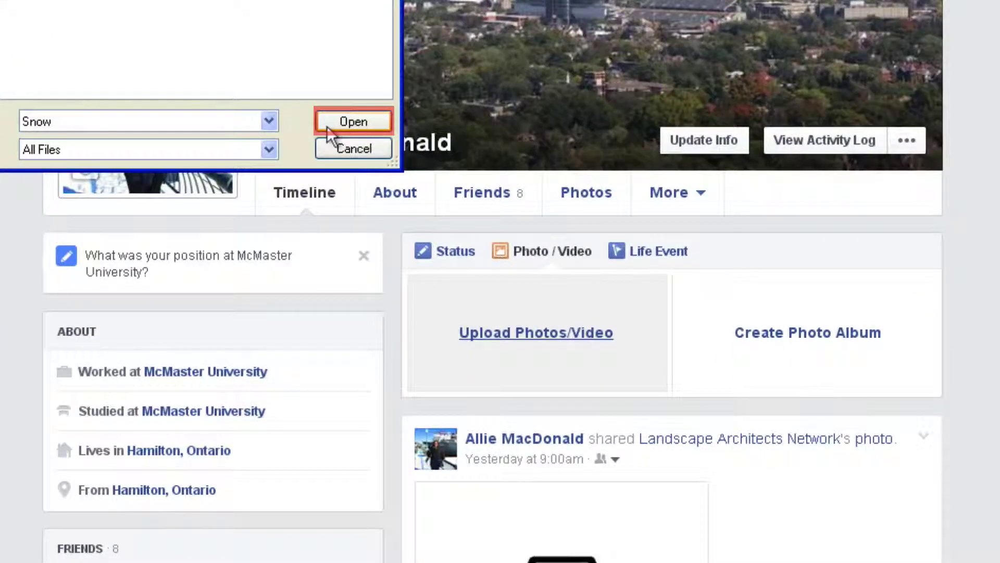
left_click(326, 126)
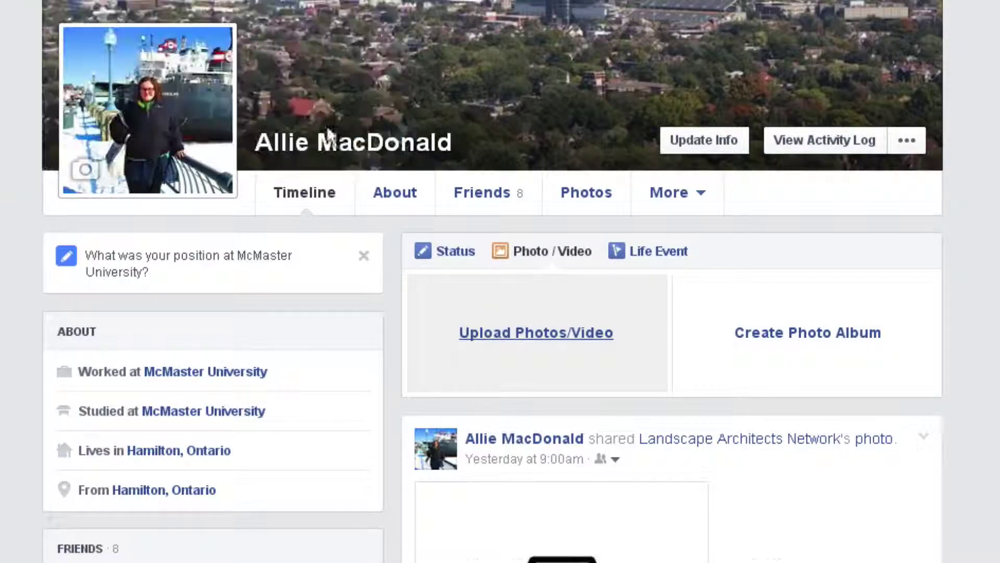
left_click(420, 288)
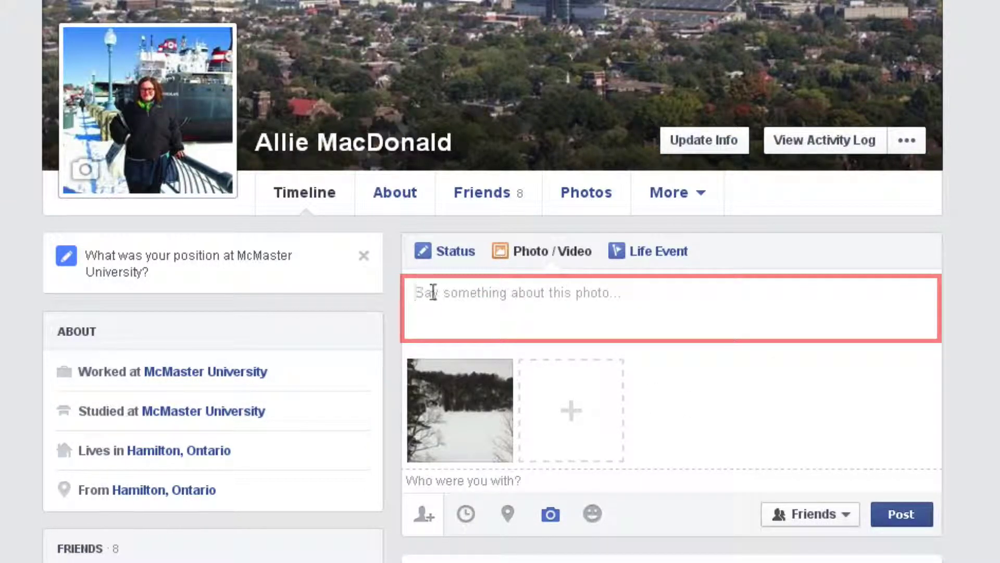
Caption the Snow photo 'You won't believe how much it snowed!' and publish it to Friends
type("You won't believe how mu")
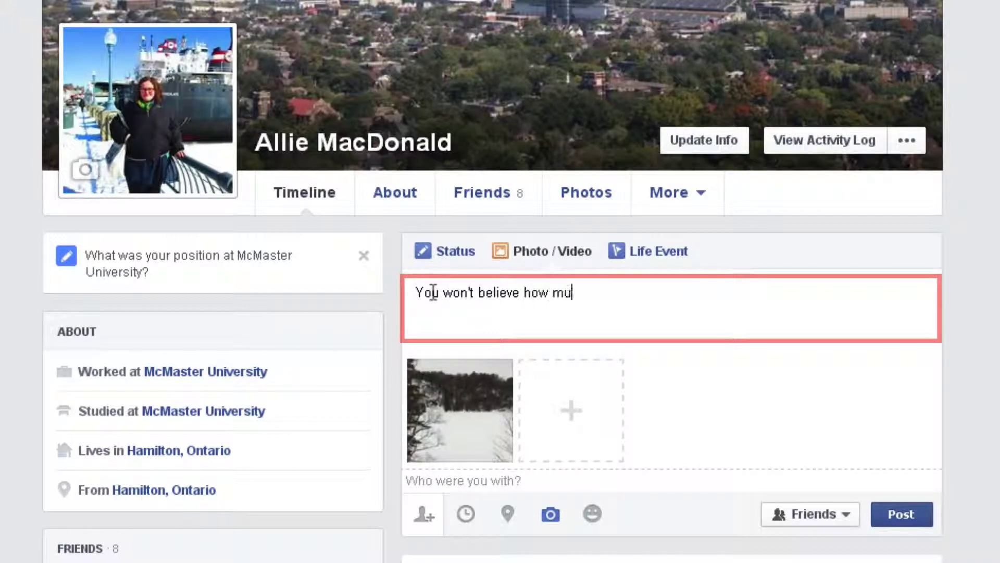
type("ch it snowed!")
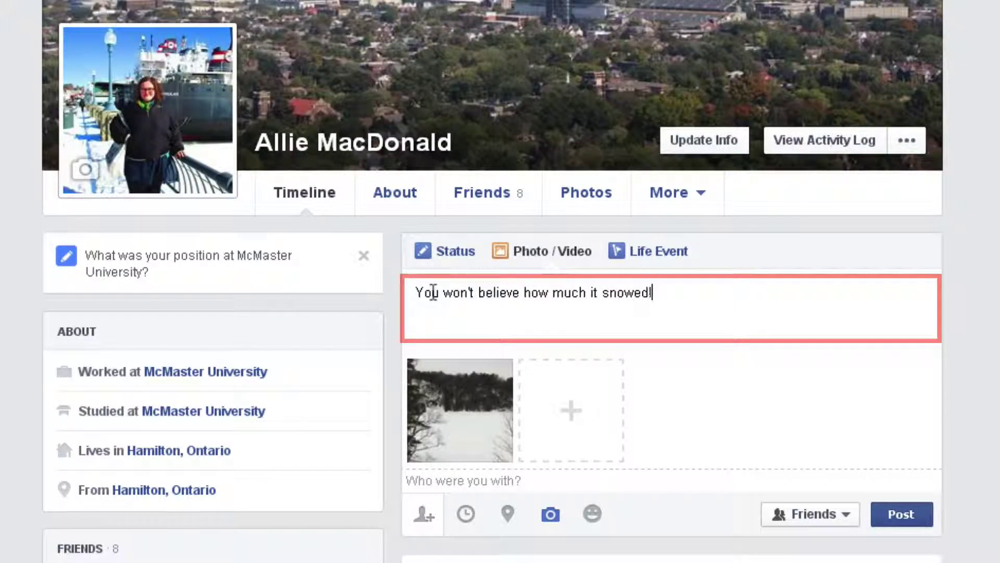
left_click(399, 518)
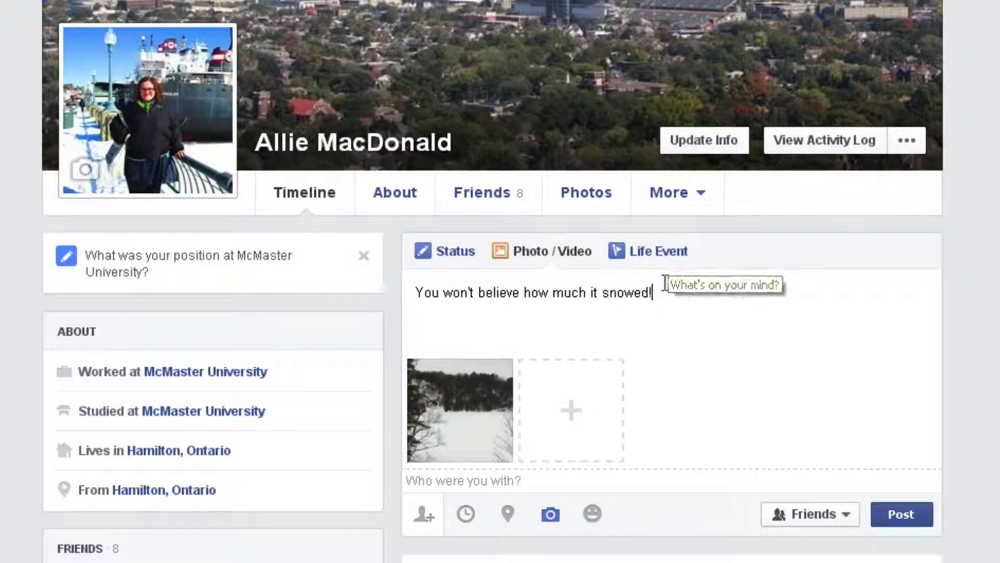
left_click(827, 522)
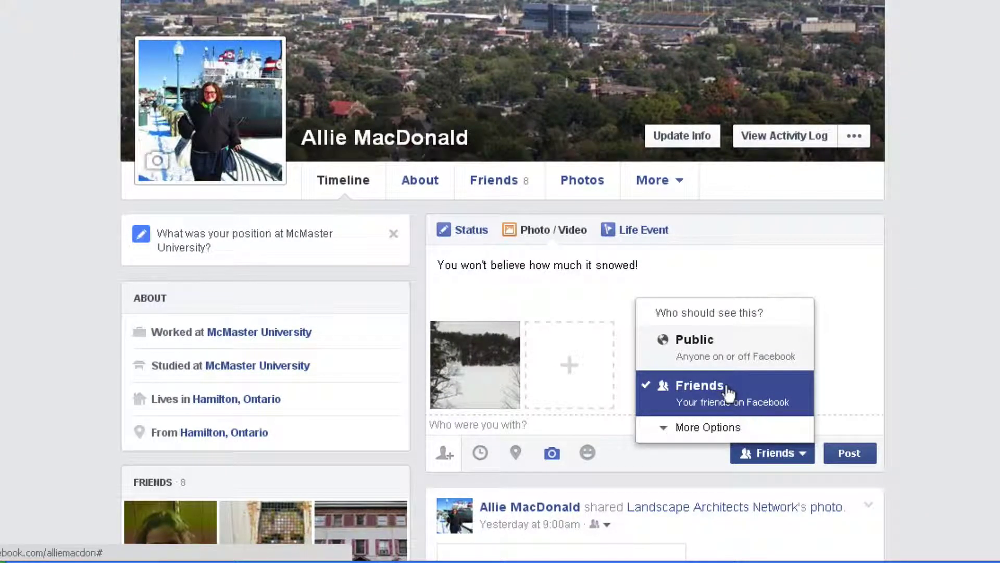
left_click(728, 393)
left_click(837, 453)
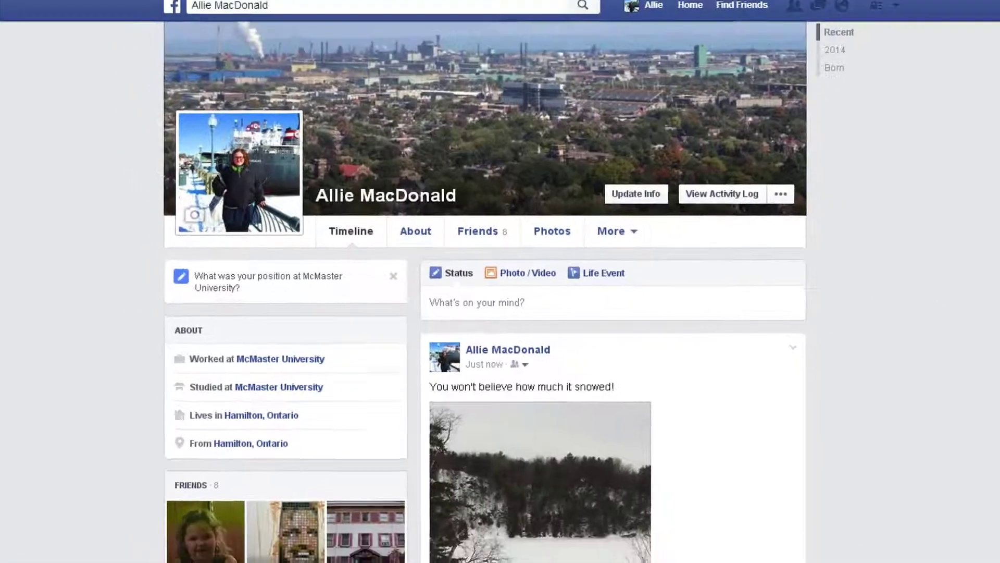
Scroll down the timeline to view the new snow post, then back up
scroll(502, 365, "down", 3)
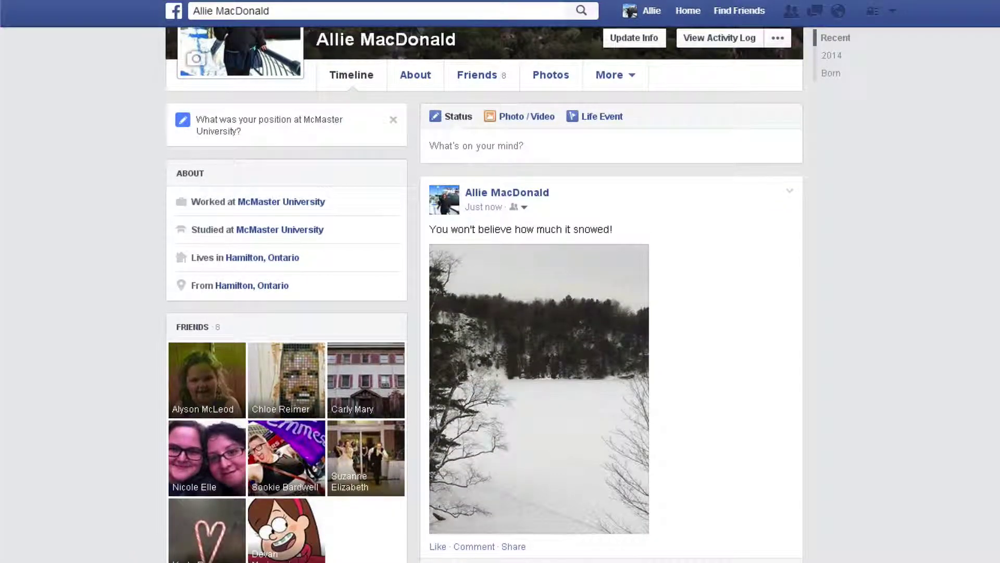
scroll(500, 313, "up", 4)
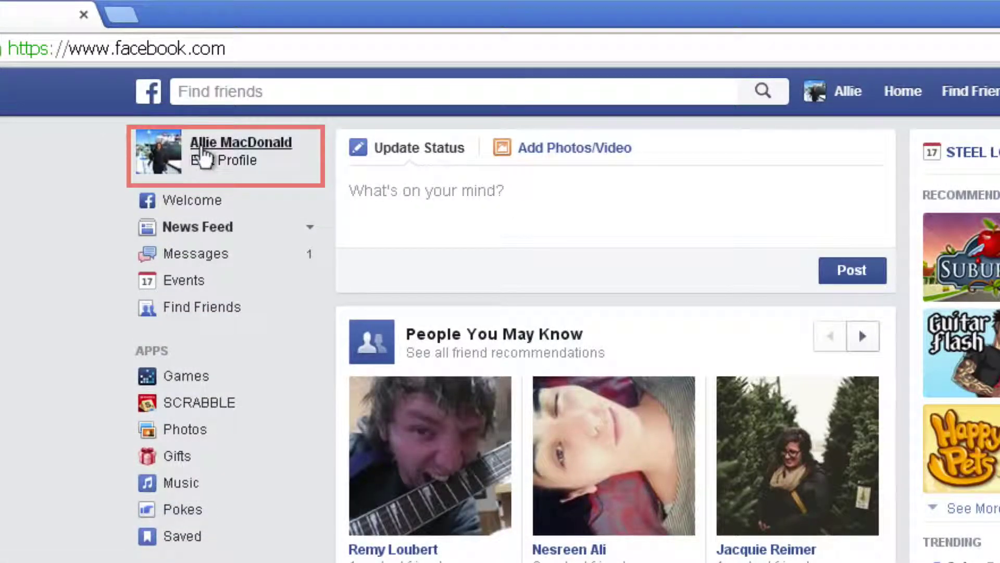
Start a new album from your profile's Photos page to bring up the picture chooser
left_click(151, 152)
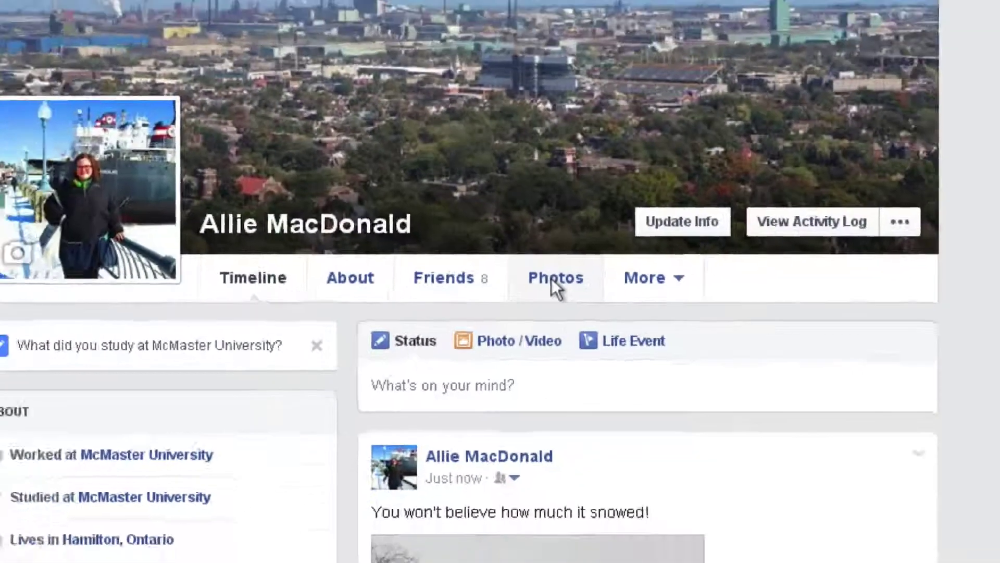
left_click(571, 279)
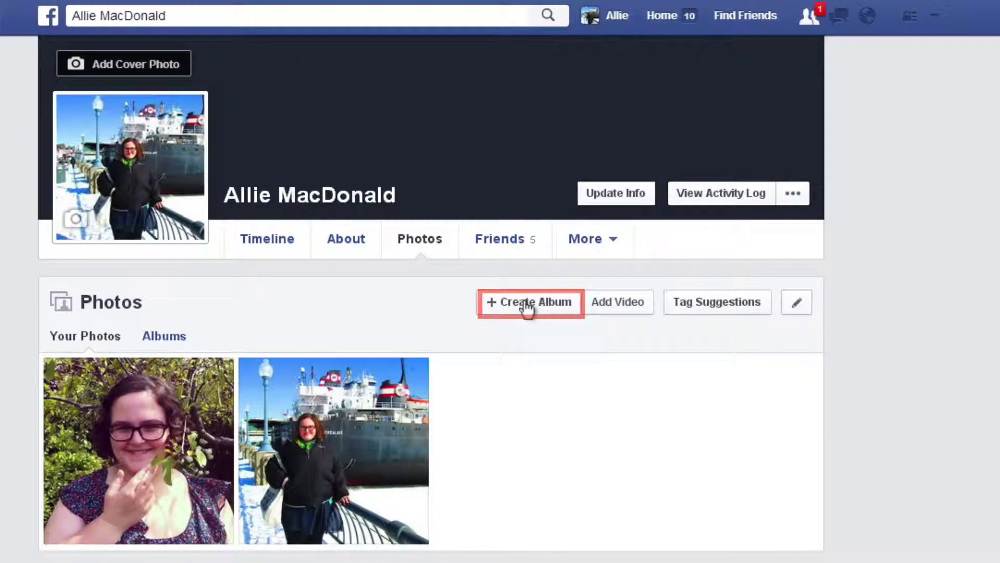
left_click(526, 305)
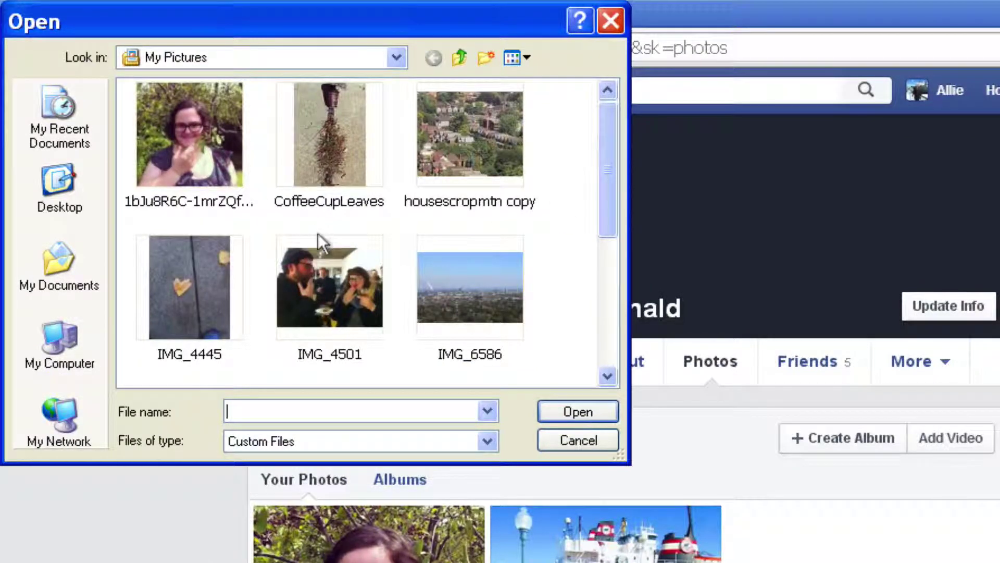
Upload CoffeeCupLeaves, housescropmtn copy and two more pictures from My Pictures into the album
left_click(296, 143)
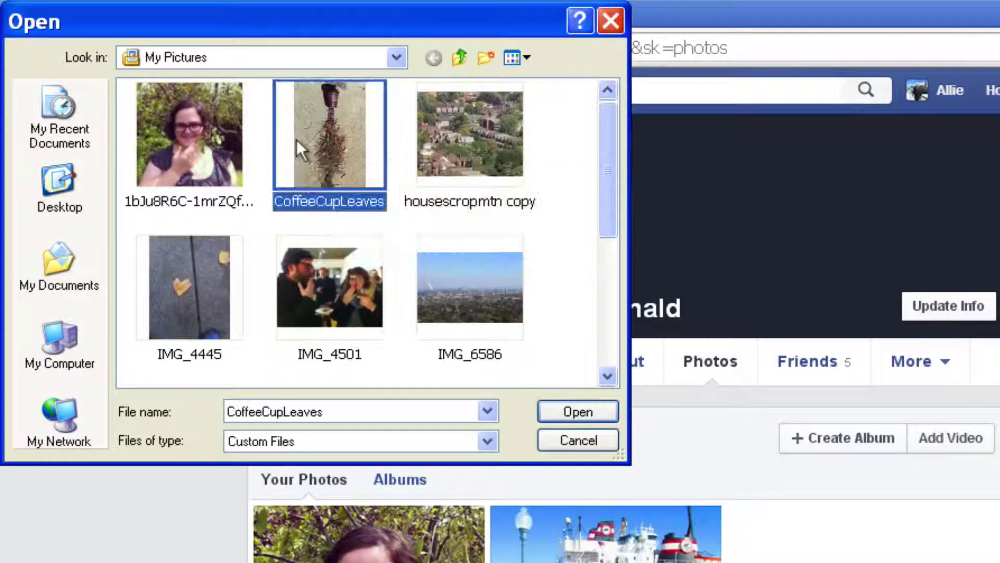
left_click(480, 149, "ctrl")
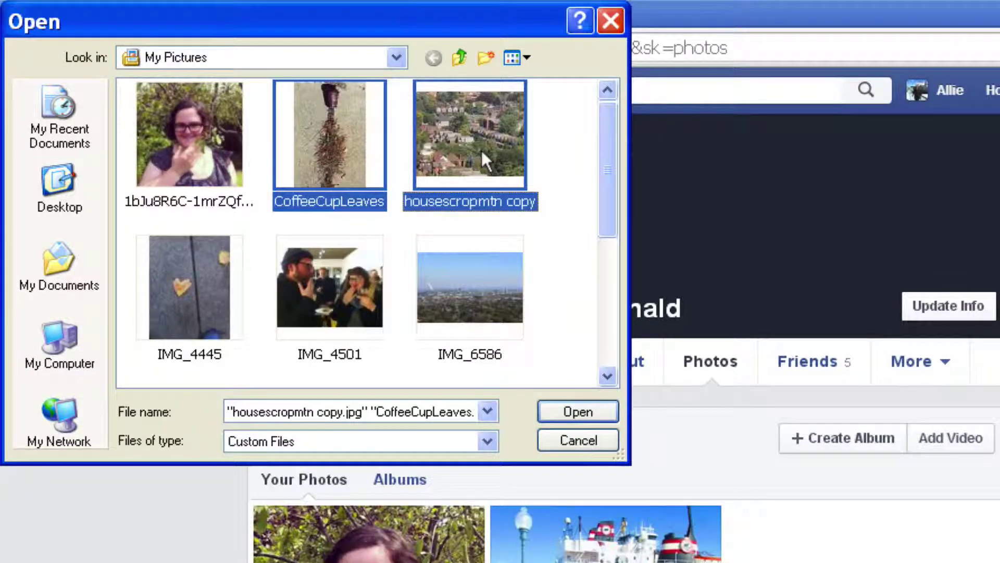
left_click(172, 282, "ctrl")
left_click(445, 285, "ctrl")
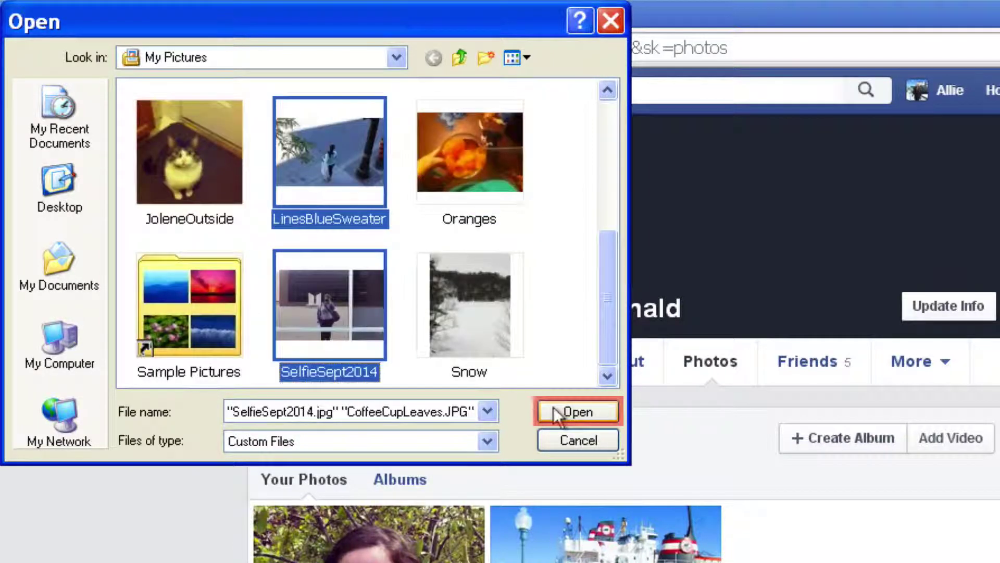
left_click(560, 412)
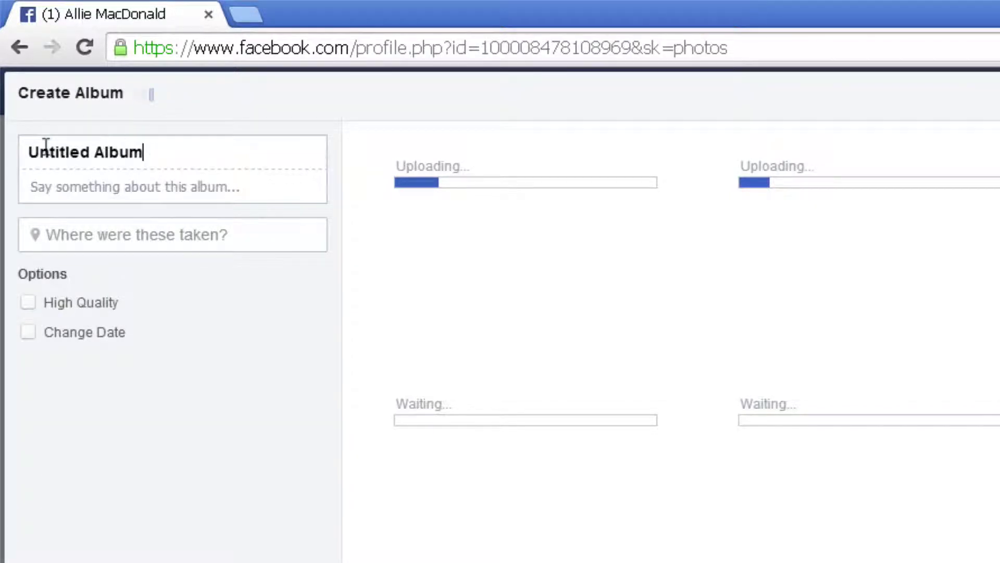
Title the album 'Pictures in the City' with description 'Photos I've taken around the city.'
key("ctrl+a")
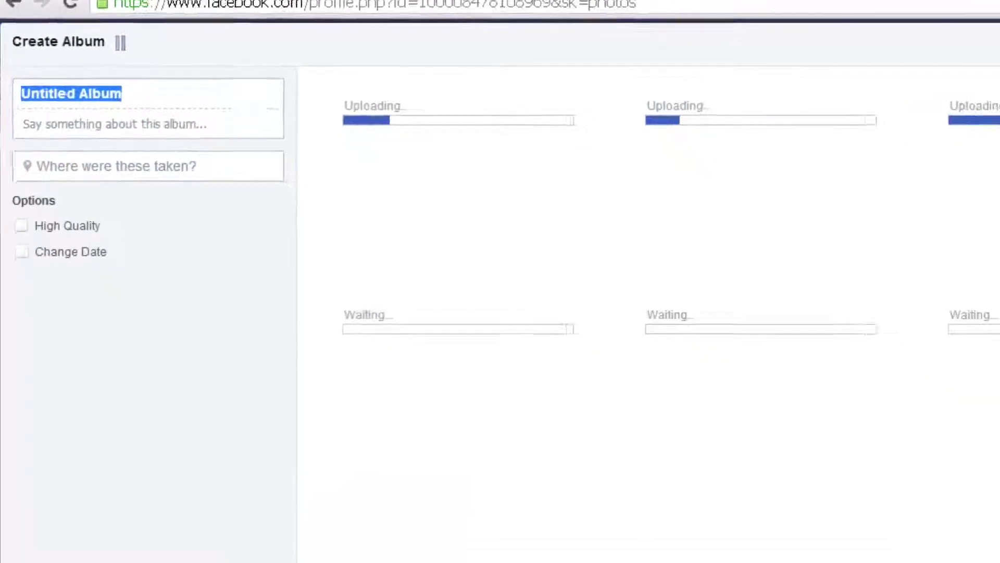
key("BackSpace")
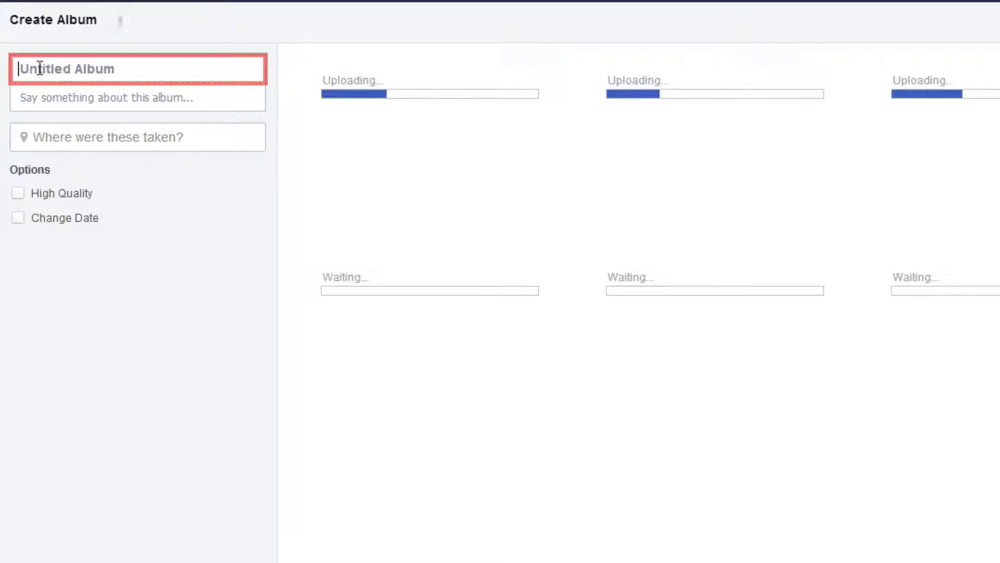
type("Pictures in ")
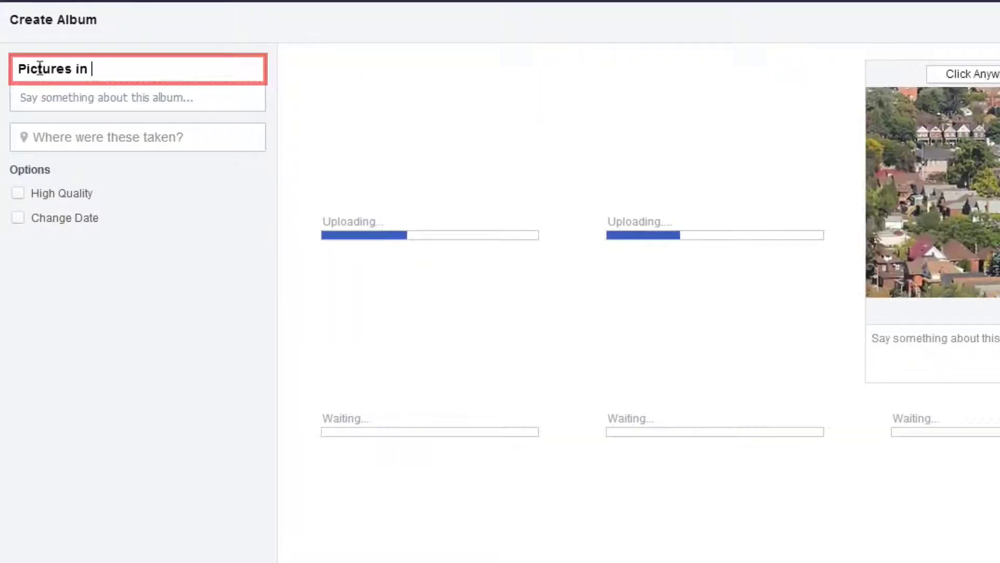
type("the City")
left_click(75, 98)
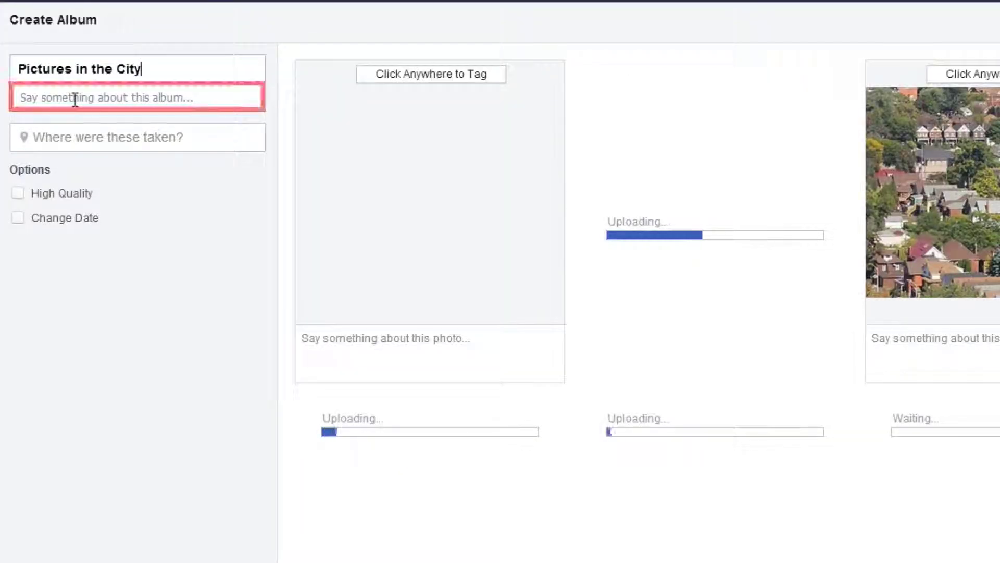
type("Photos")
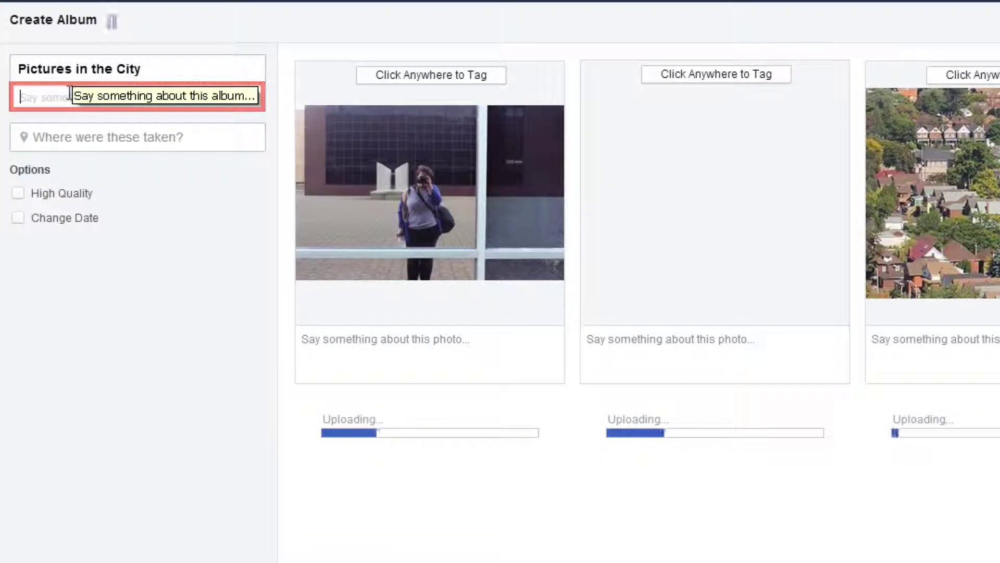
type(" I've taken ")
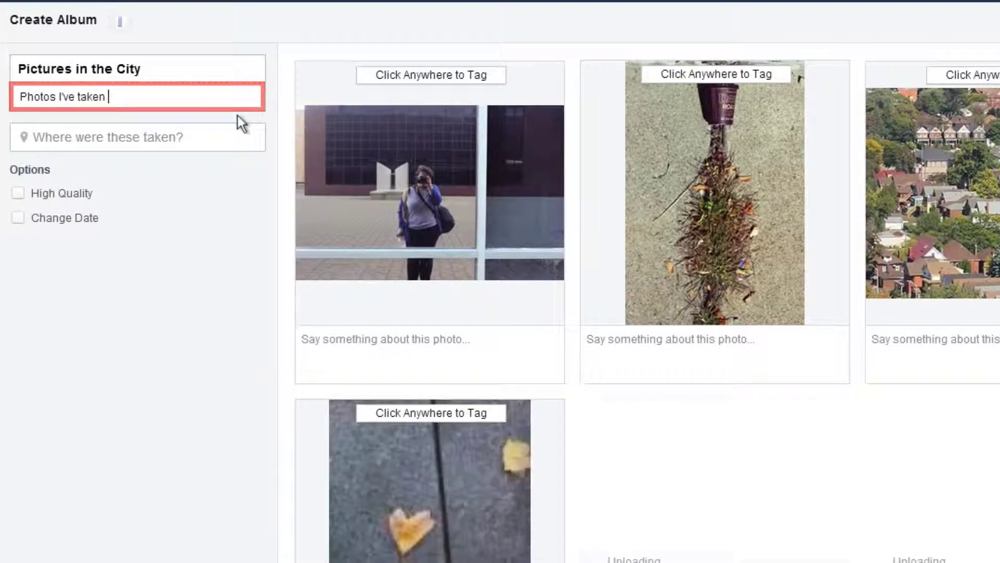
type("around the city.")
Set the album's location to Hamilton, Ontario
left_click(121, 188)
left_click(182, 136)
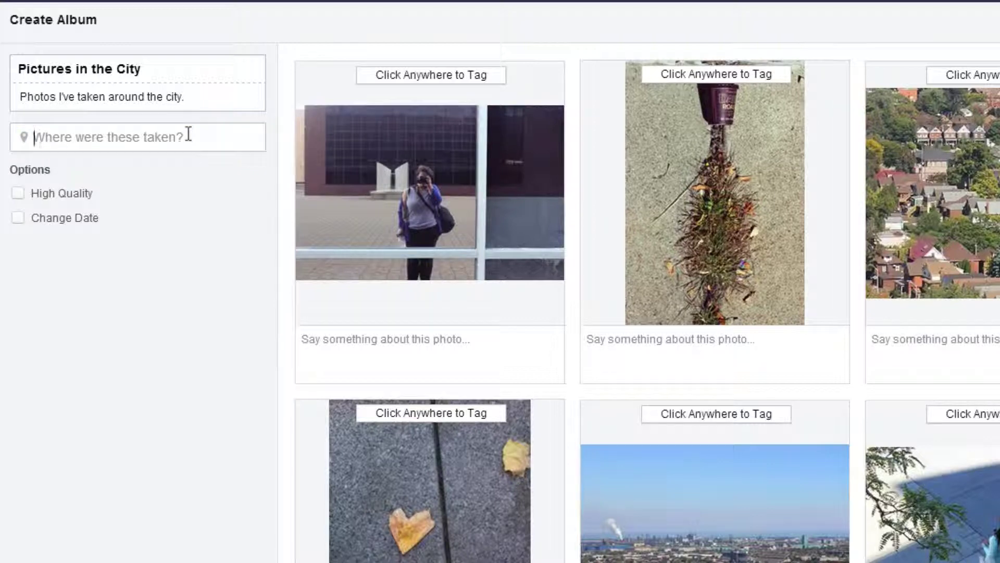
type("h")
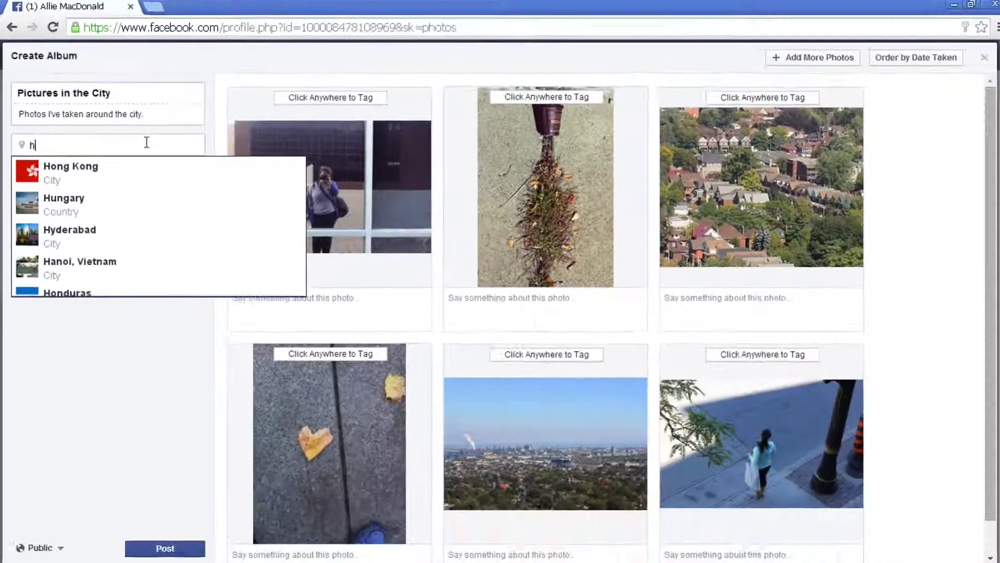
type("am")
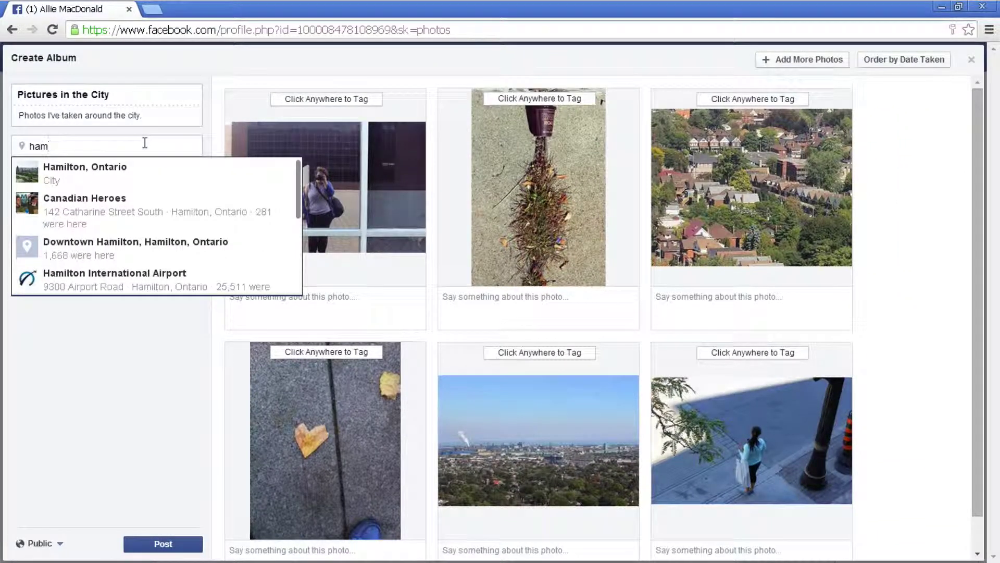
left_click(92, 178)
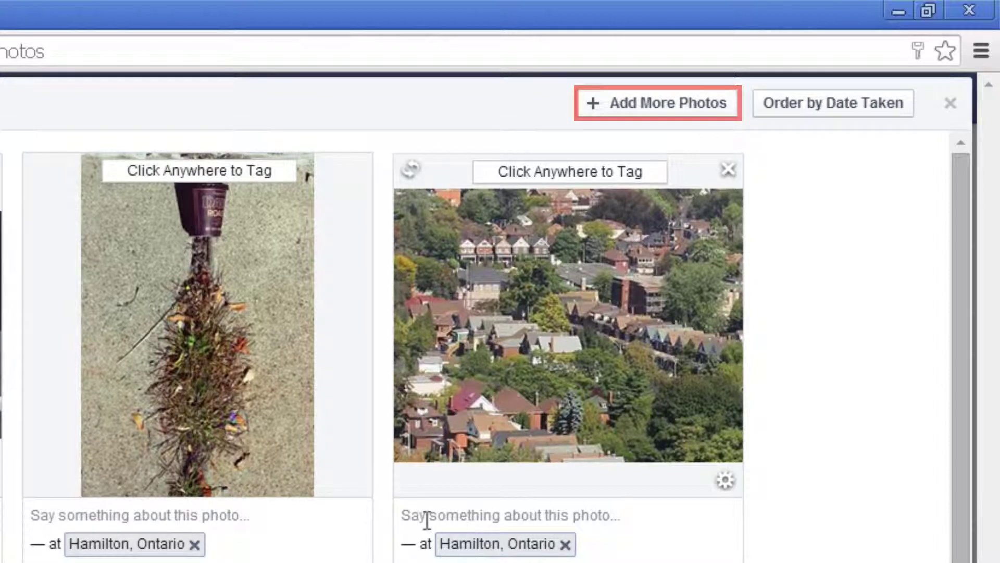
Add no extra photos, keep the album Public, and start tagging the face in the selfie
left_click(660, 103)
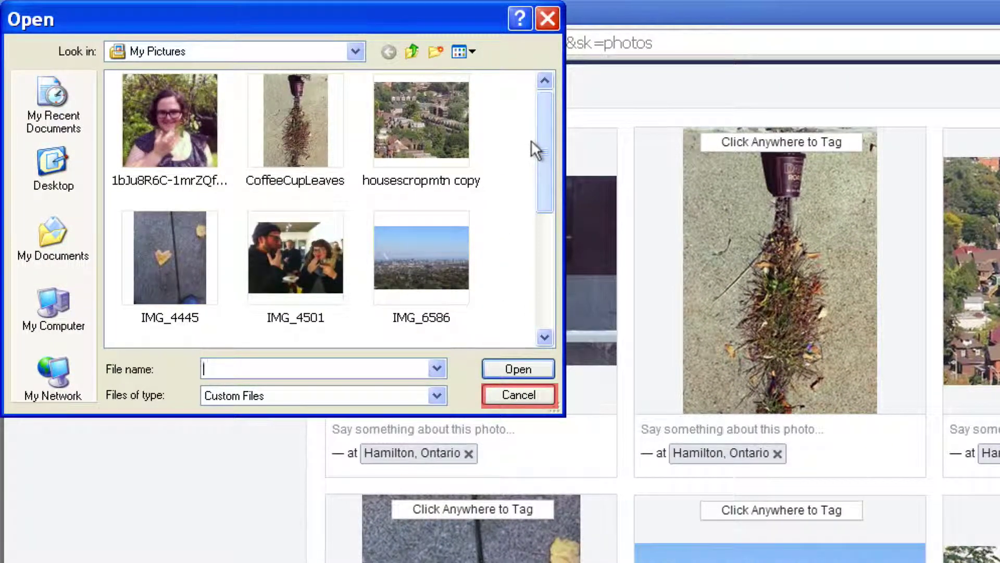
left_click(520, 395)
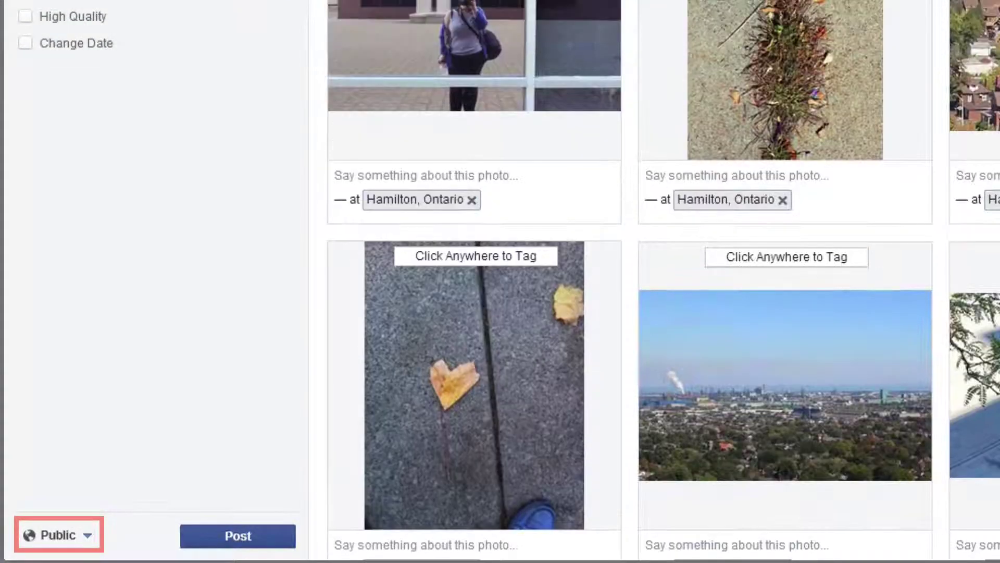
left_click(68, 540)
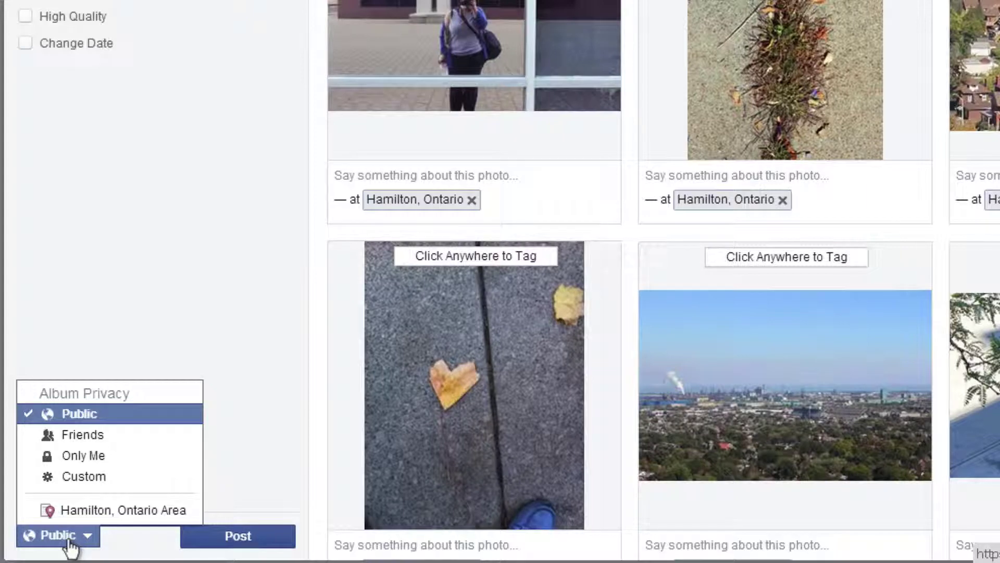
left_click(202, 224)
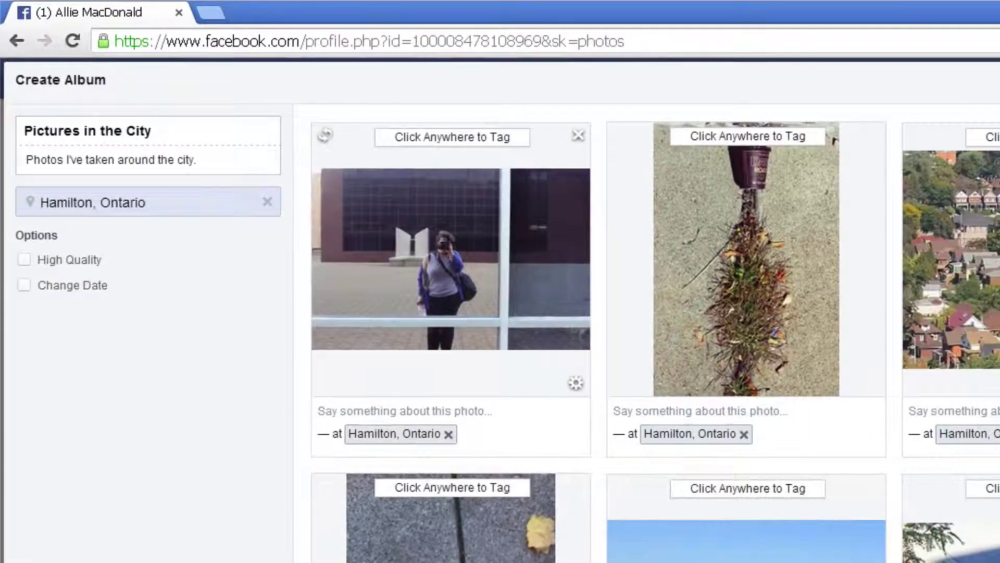
left_click(451, 244)
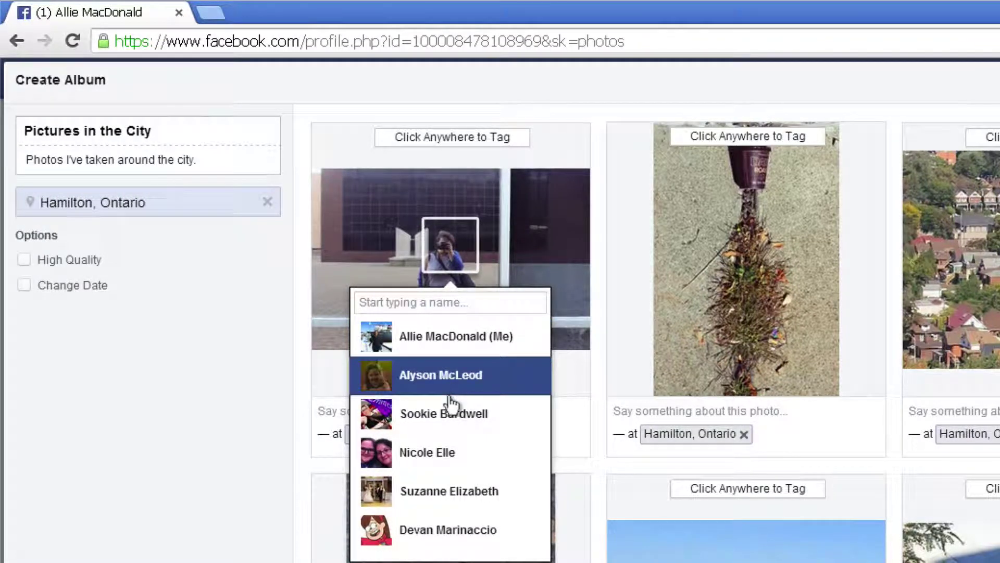
Tag a friend, caption the leaf 'I found a leaf in the shape of a heart!' and skyline 'Mountain view', then post
left_click(457, 378)
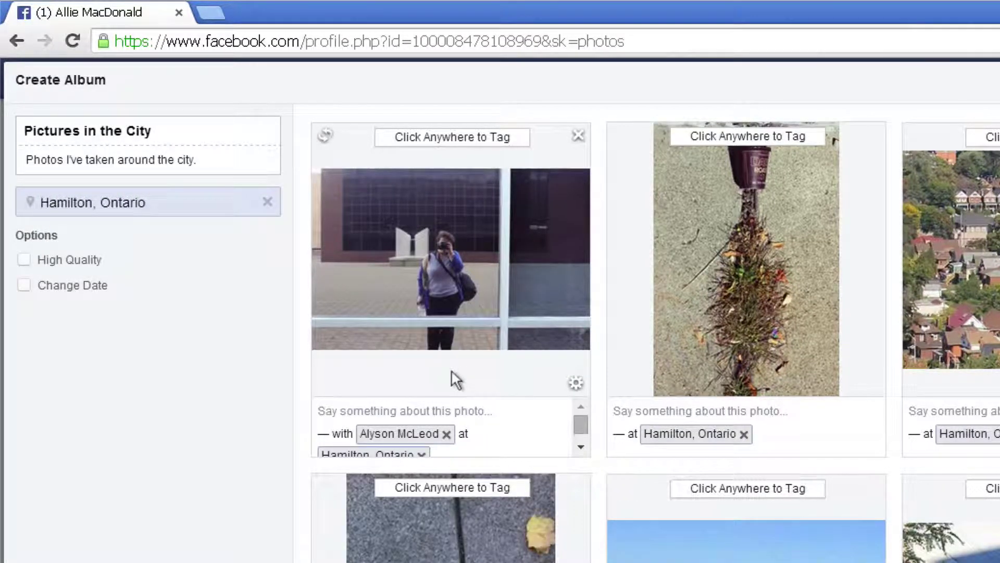
left_click(342, 404)
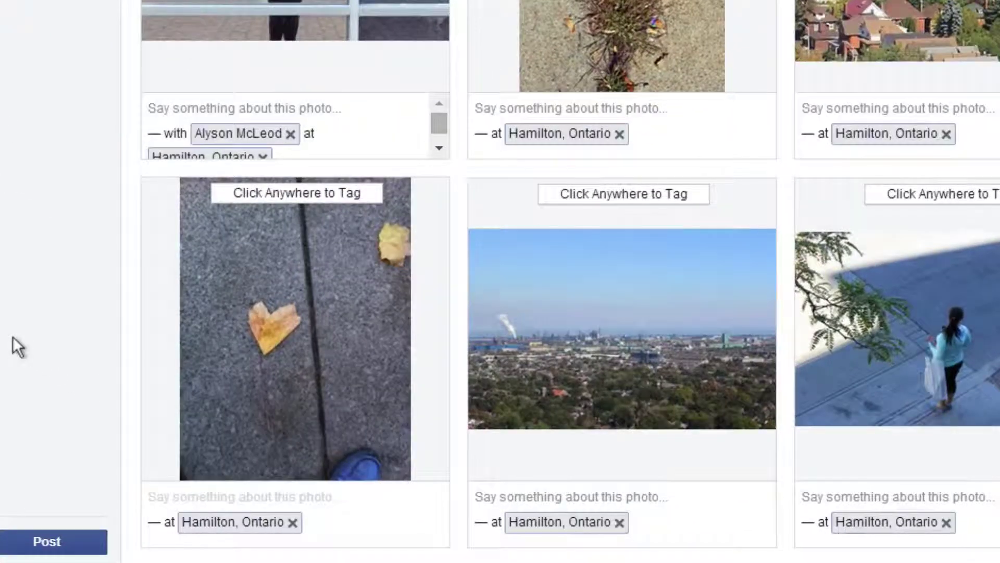
type("I found a leaf in the shape of a heart!")
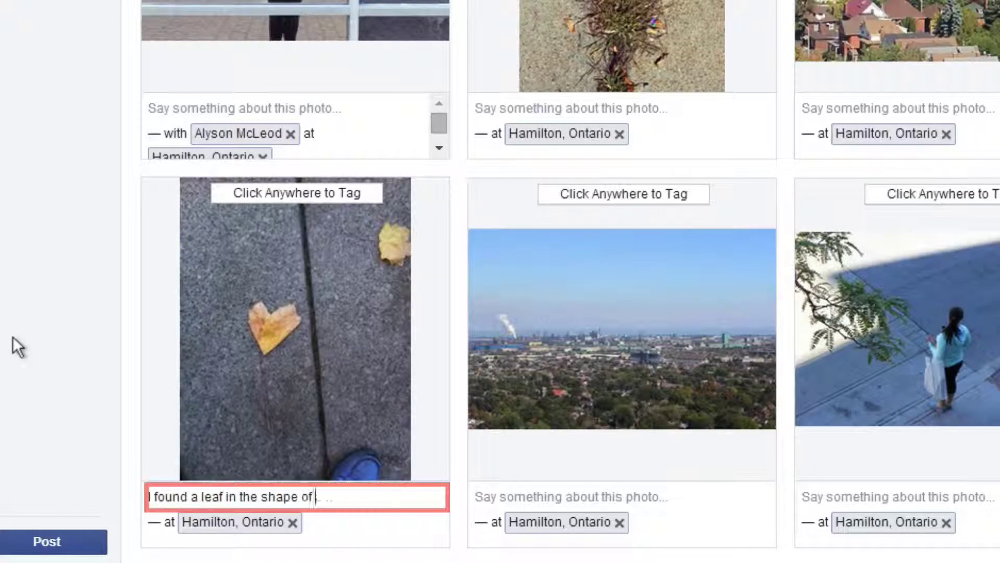
left_click(482, 500)
type("Mountain view")
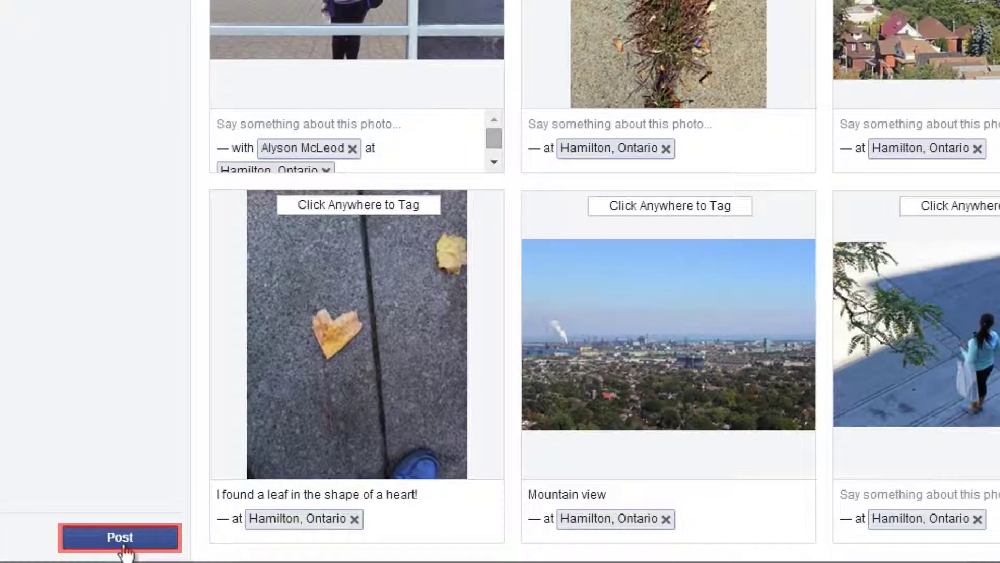
left_click(124, 545)
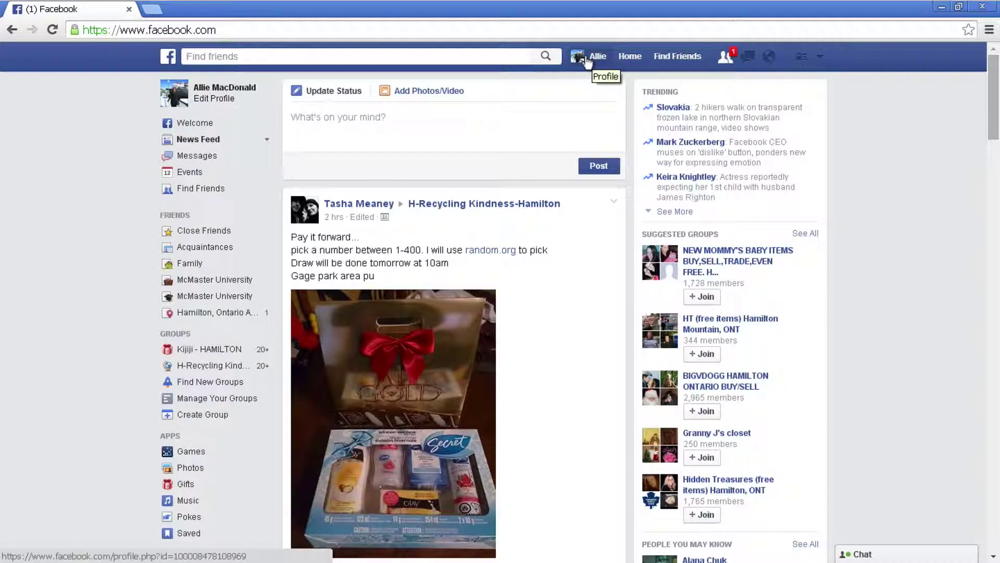
Go back to your own profile timeline via your name in the top bar
left_click(587, 60)
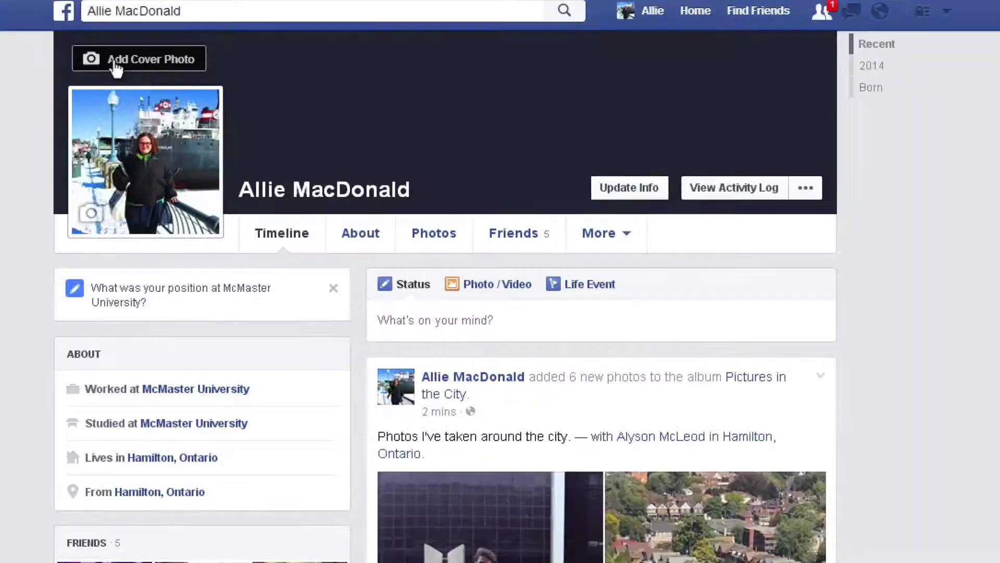
Bring up the cover photo chooser listing your own recent uploads
left_click(200, 99)
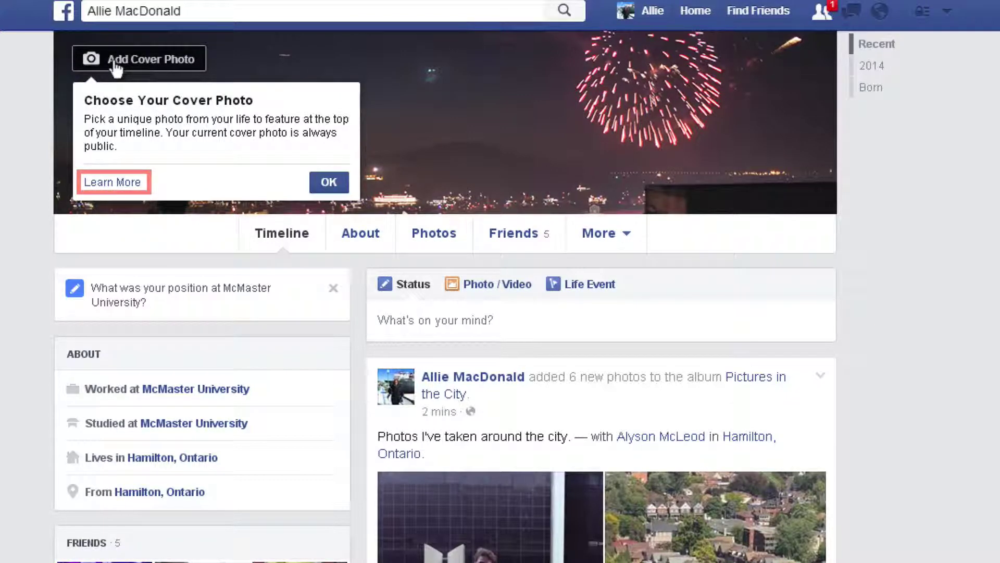
left_click(324, 182)
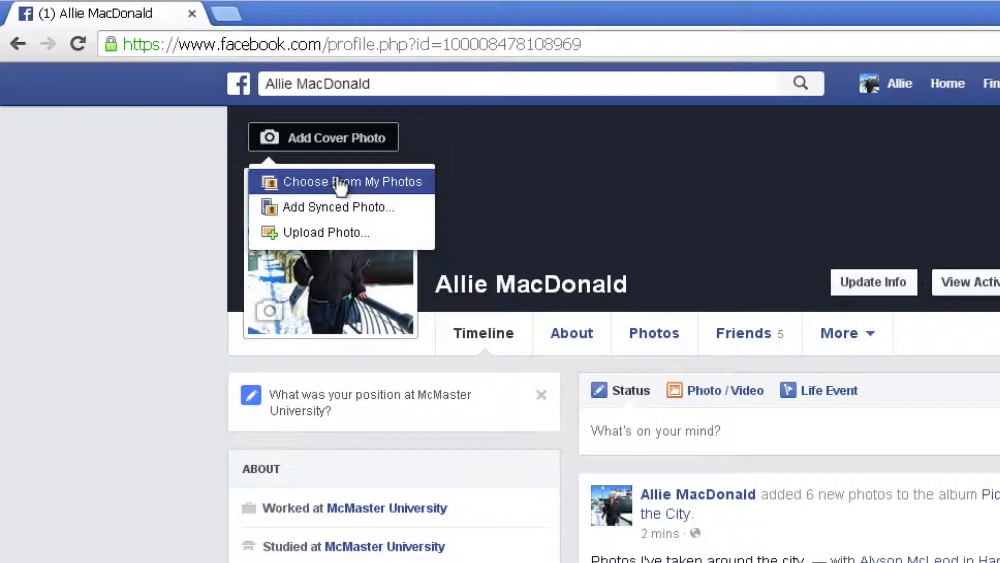
left_click(341, 184)
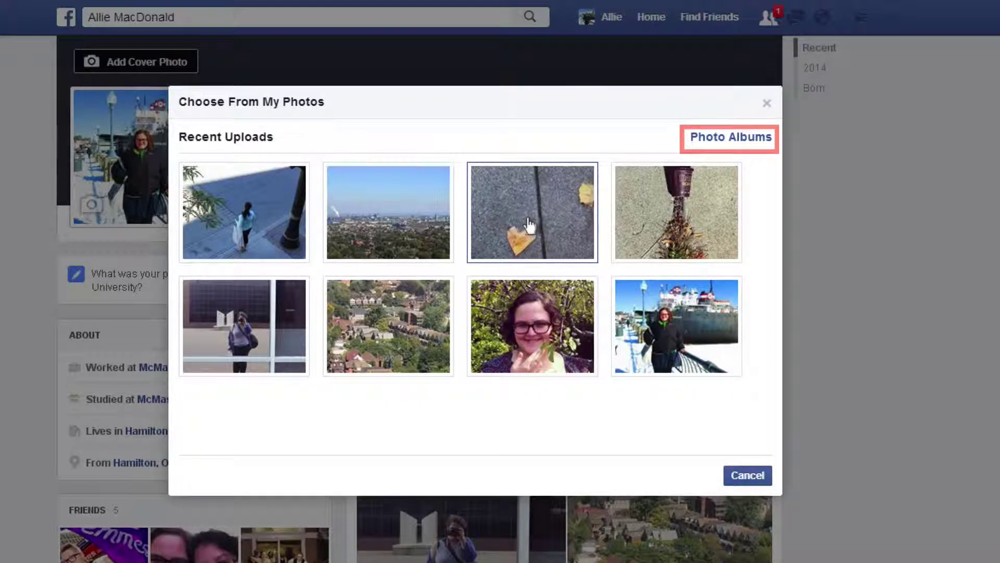
Set the city skyline photo as the cover, repositioned to show the industrial waterfront and trees
left_click(388, 225)
left_click_drag(594, 192, 650, 256)
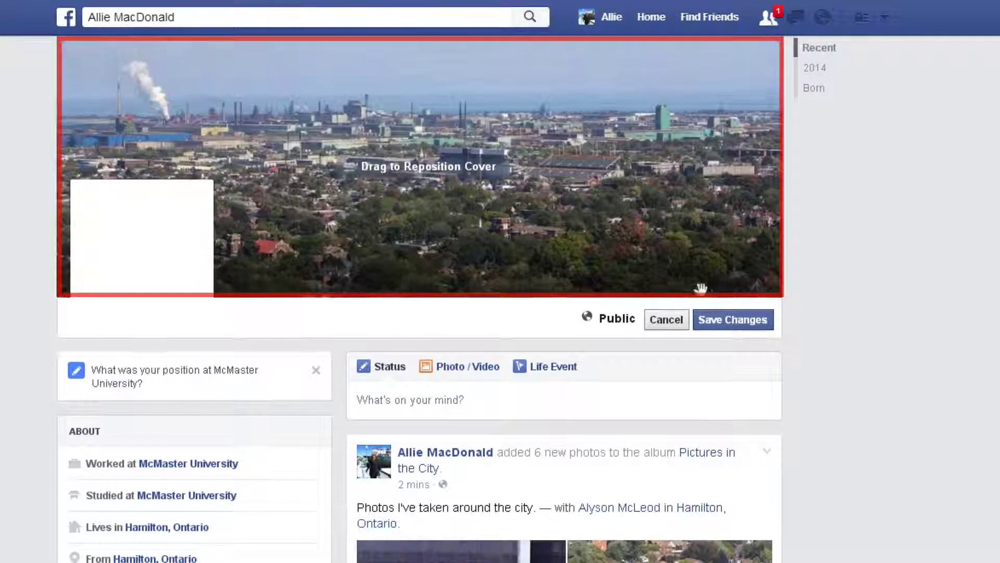
left_click(732, 320)
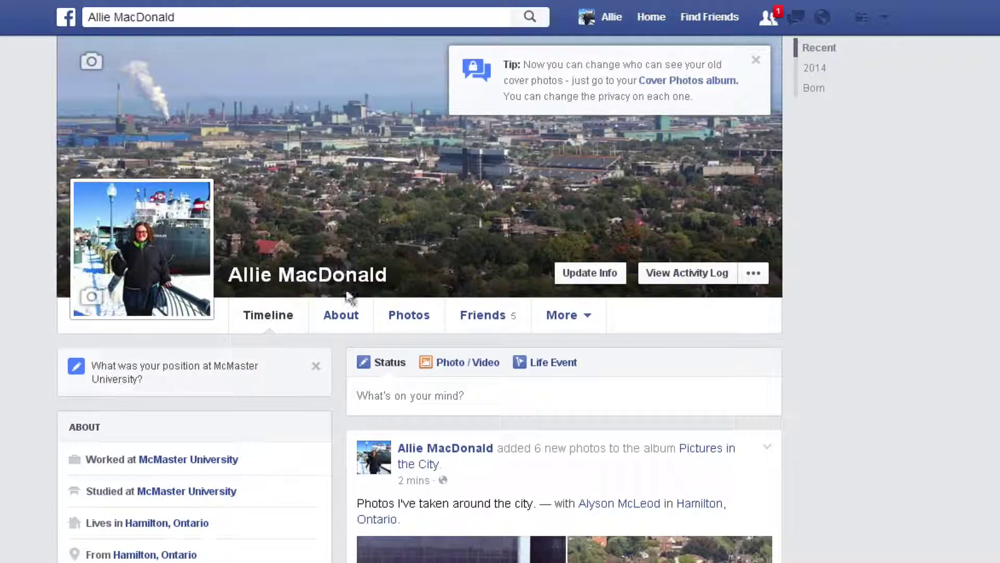